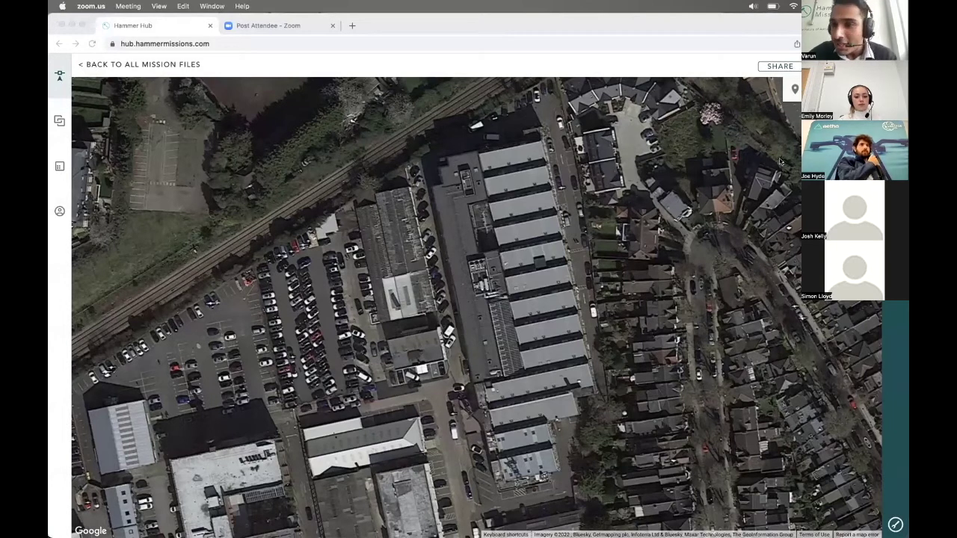
- Create a roof inspection mission by outlining the long building with the ribbed roof as an eight-corner inspection area
{"action": "left_click", "coordinate": [518, 255]}
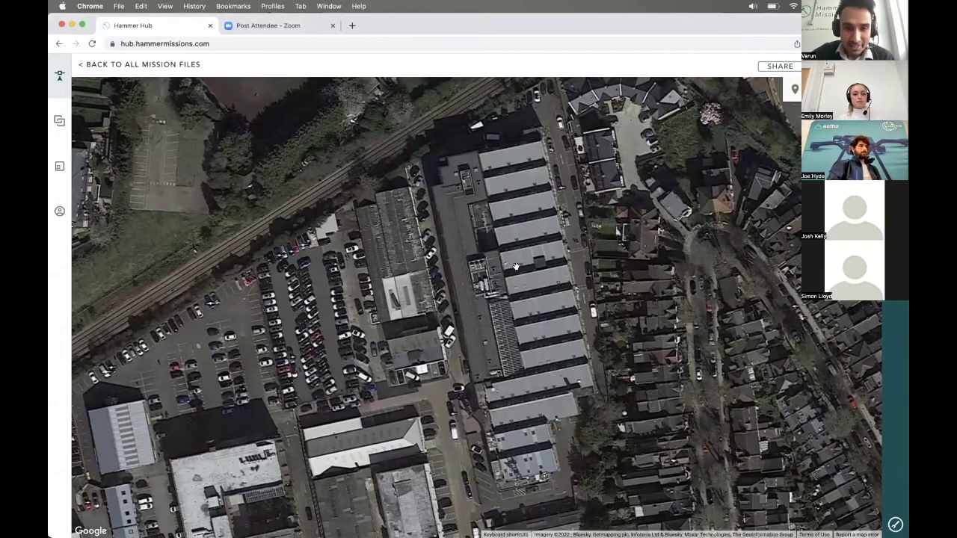
{"action": "left_click_drag", "start_coordinate": [455, 275], "coordinate": [388, 285]}
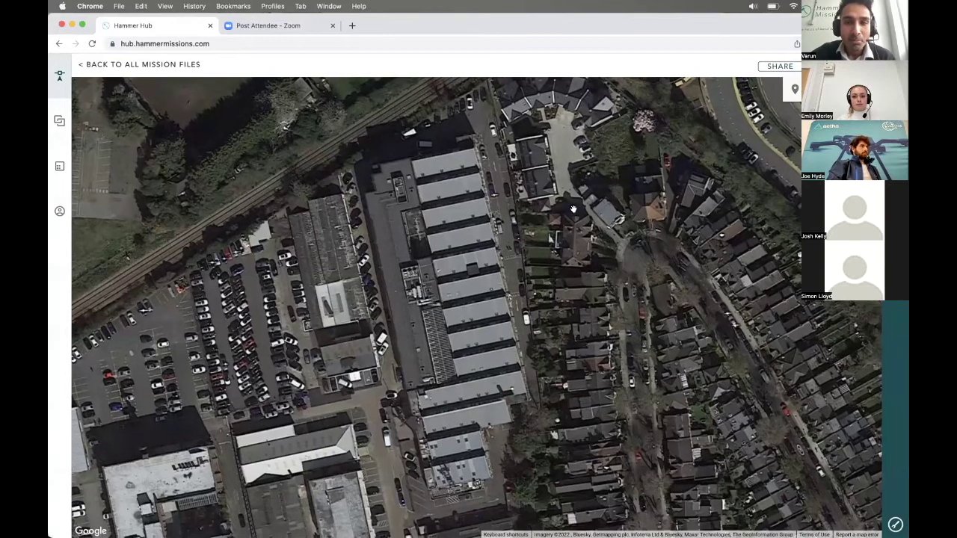
{"action": "left_click_drag", "start_coordinate": [697, 233], "coordinate": [694, 212]}
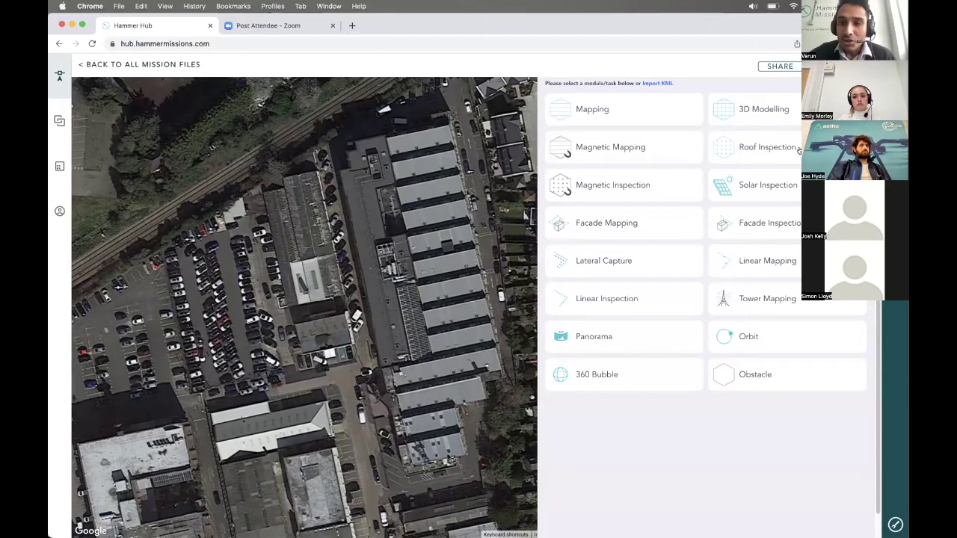
{"action": "left_click", "coordinate": [760, 157]}
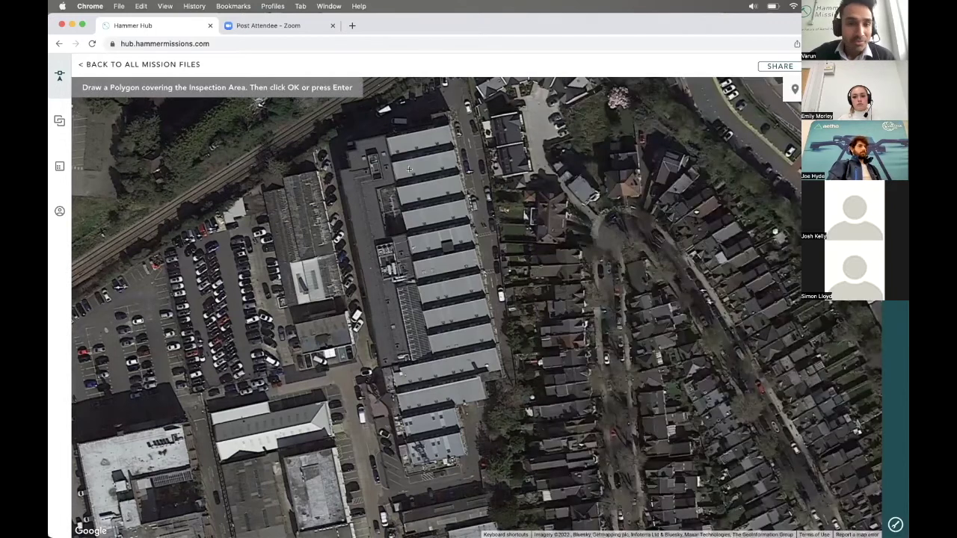
{"action": "left_click", "coordinate": [339, 172]}
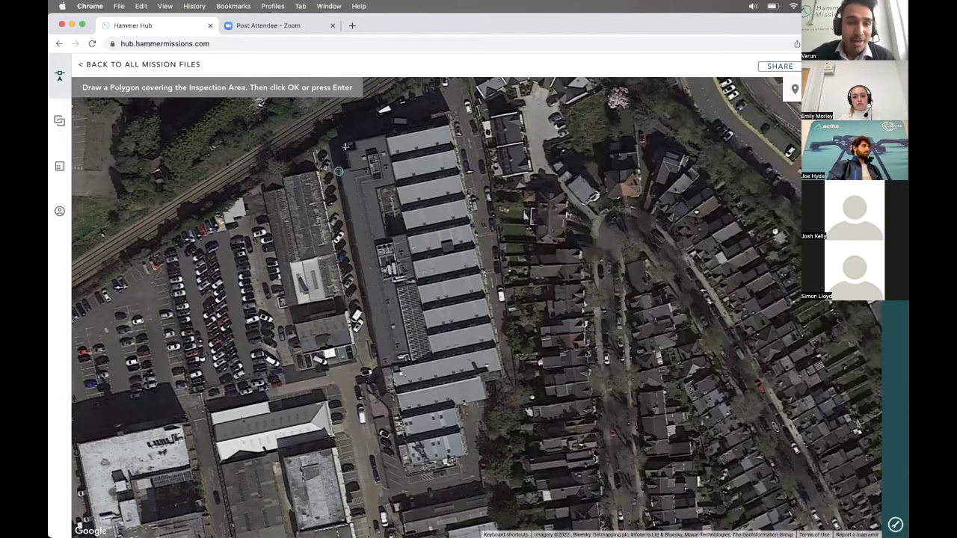
{"action": "left_click", "coordinate": [352, 140]}
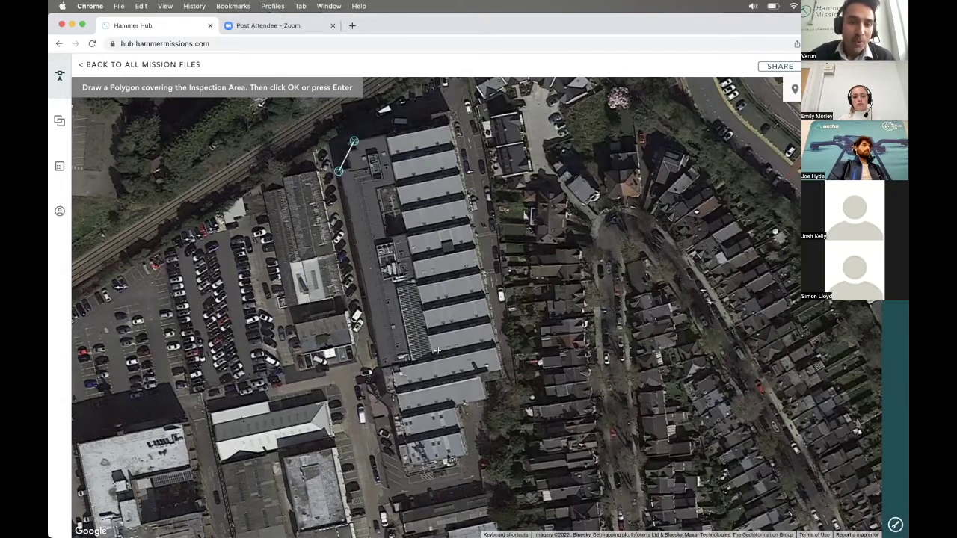
{"action": "left_click", "coordinate": [446, 122]}
{"action": "left_click", "coordinate": [500, 373]}
{"action": "left_click", "coordinate": [484, 400]}
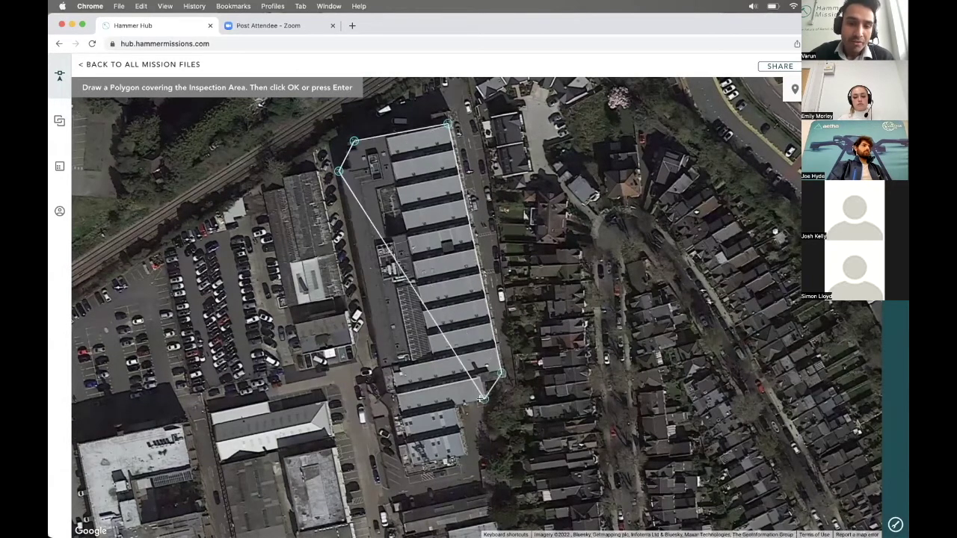
{"action": "left_click", "coordinate": [465, 453]}
{"action": "left_click", "coordinate": [401, 469]}
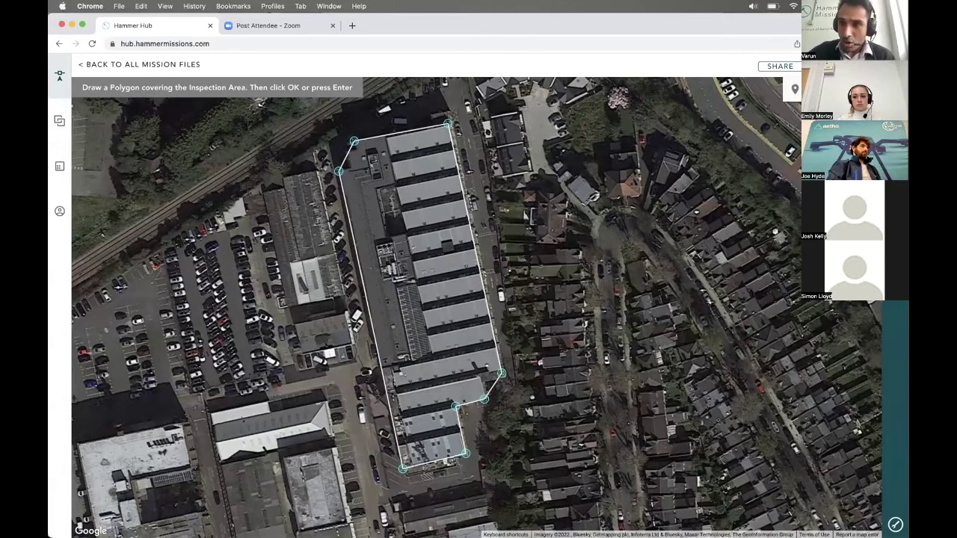
{"action": "key", "text": "Return"}
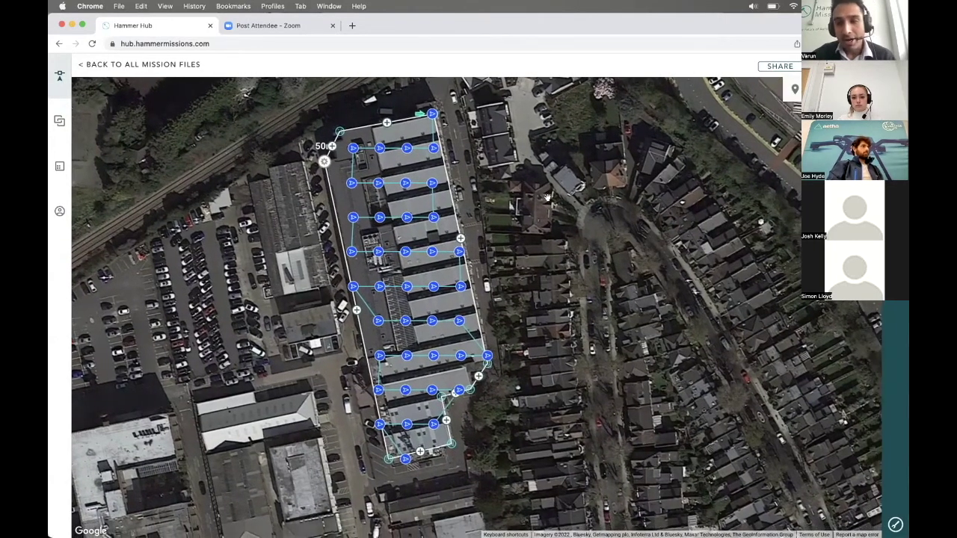
- Set the roof mission to 39 m altitude, 78% front overlap, 75% side overlap, 10 degrees flight direction and -15 degrees camera direction
{"action": "left_click", "coordinate": [329, 163]}
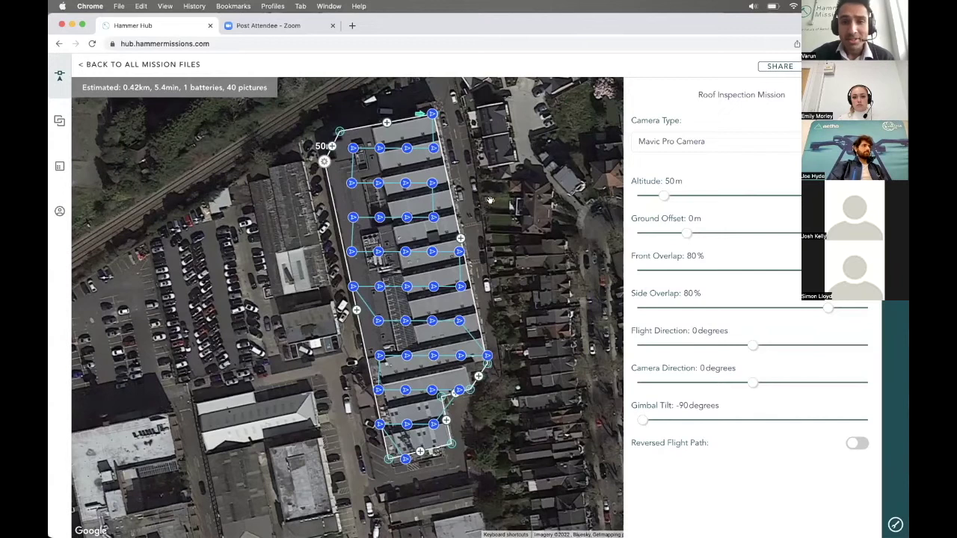
{"action": "left_click_drag", "start_coordinate": [501, 201], "coordinate": [519, 193]}
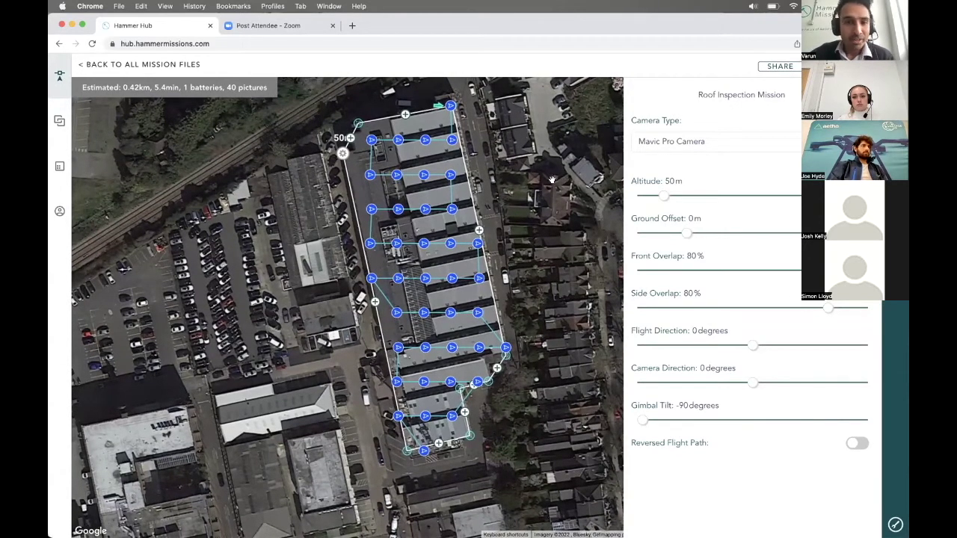
{"action": "left_click_drag", "start_coordinate": [554, 178], "coordinate": [562, 180]}
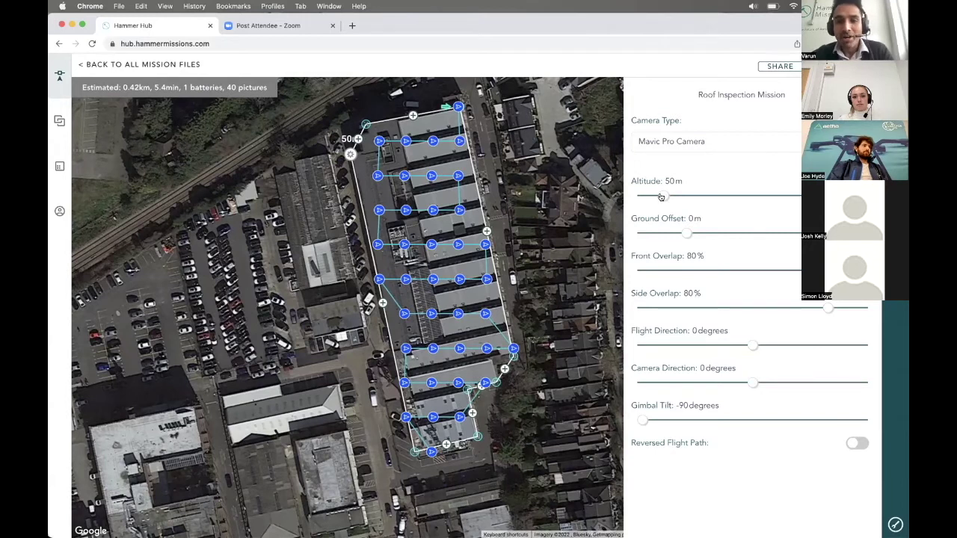
{"action": "left_click_drag", "start_coordinate": [661, 197], "coordinate": [658, 198]}
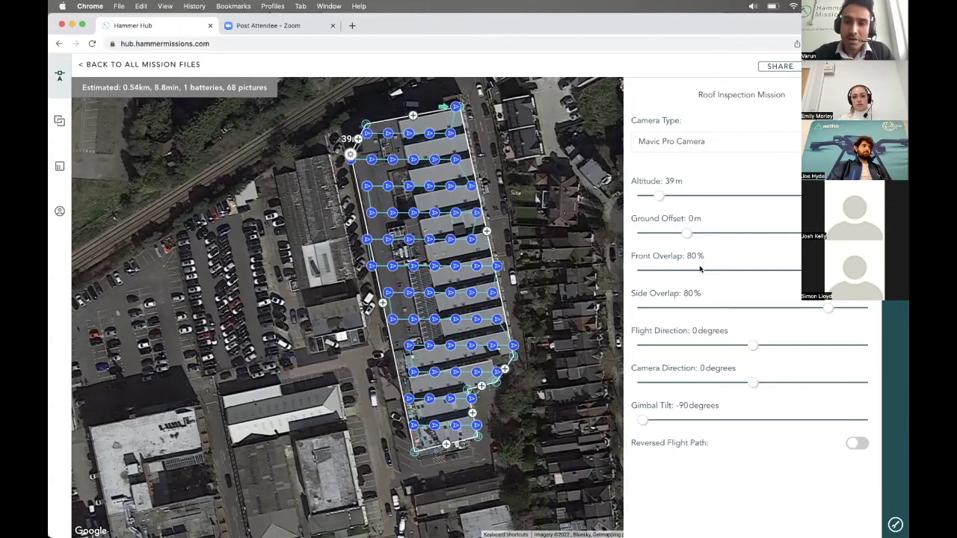
{"action": "left_click_drag", "start_coordinate": [828, 269], "coordinate": [823, 270]}
{"action": "left_click_drag", "start_coordinate": [827, 307], "coordinate": [817, 308]}
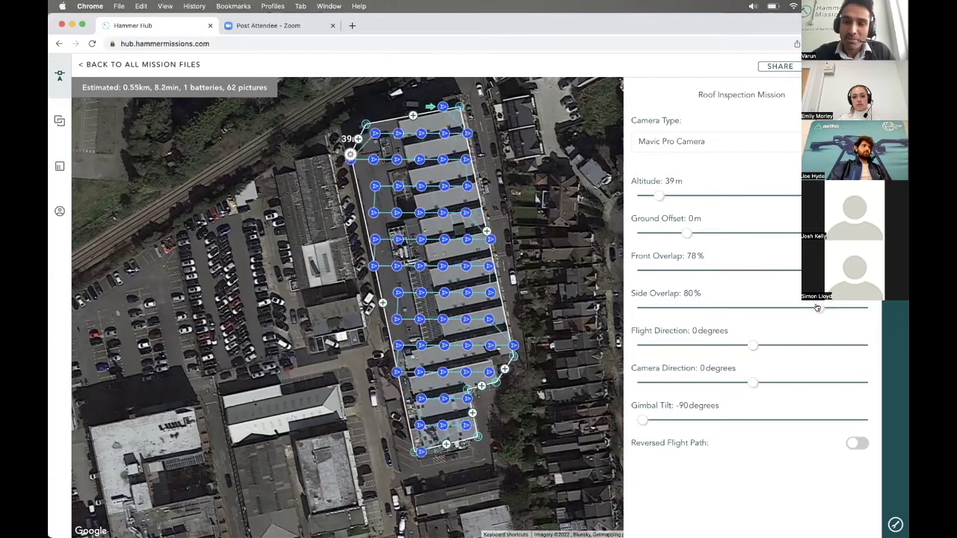
{"action": "left_click_drag", "start_coordinate": [752, 346], "coordinate": [759, 345]}
{"action": "left_click_drag", "start_coordinate": [749, 383], "coordinate": [743, 383]}
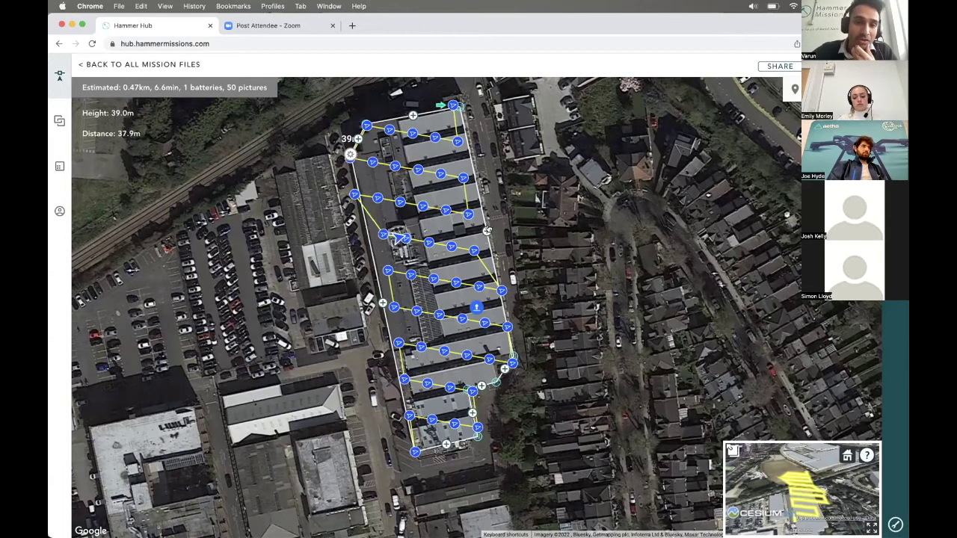
- Examine the roof mission's flight path over the building in the enlarged 3D preview from several angles
{"action": "left_click", "coordinate": [730, 449]}
{"action": "scroll", "coordinate": [502, 315], "scroll_direction": "down", "scroll_amount": 5}
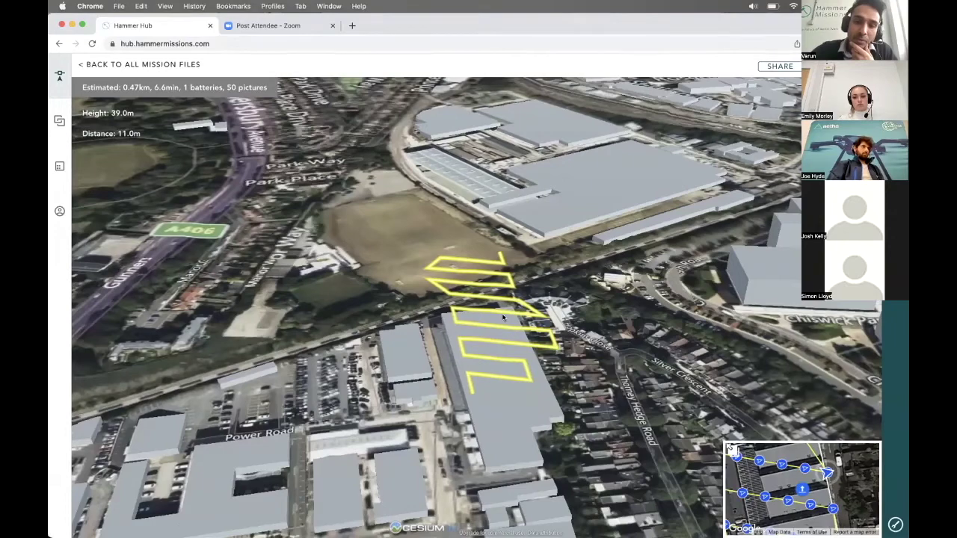
{"action": "scroll", "coordinate": [509, 317], "scroll_direction": "down", "scroll_amount": 4}
{"action": "scroll", "coordinate": [518, 319], "scroll_direction": "up", "scroll_amount": 3}
{"action": "scroll", "coordinate": [519, 322], "scroll_direction": "up", "scroll_amount": 5}
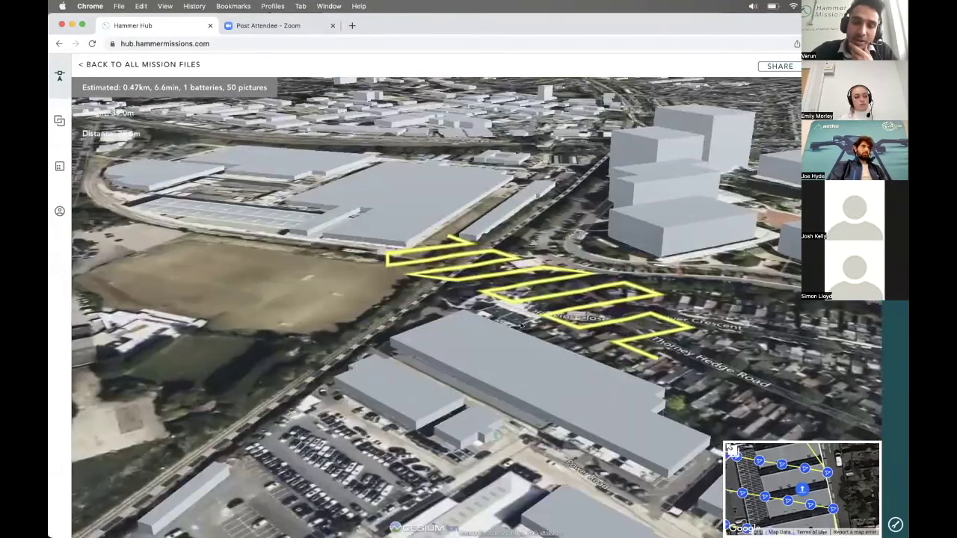
{"action": "left_click_drag", "start_coordinate": [521, 325], "coordinate": [448, 326]}
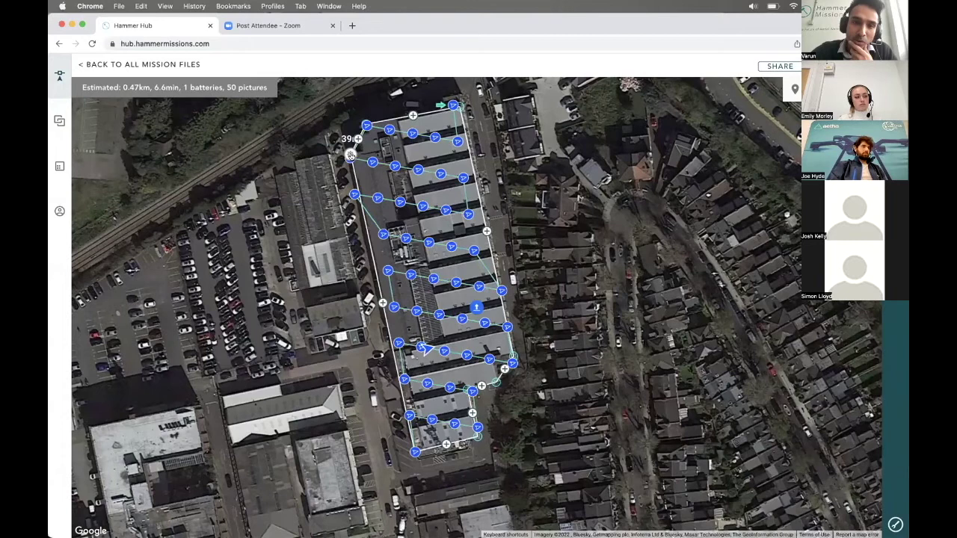
- Set the roof mission's altitude to 23 m and preview the simulated flight path in 3D
{"action": "left_click_drag", "start_coordinate": [657, 196], "coordinate": [650, 196]}
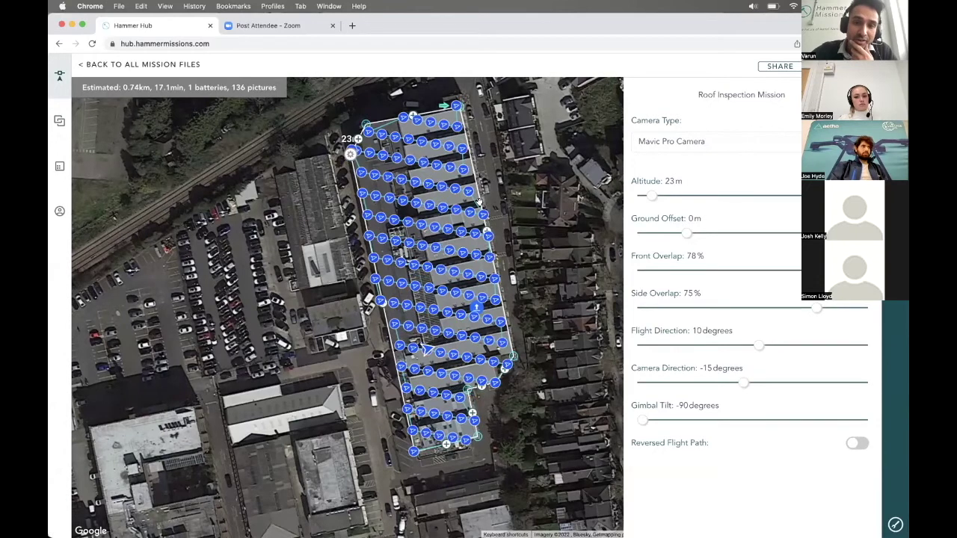
{"action": "left_click", "coordinate": [424, 348]}
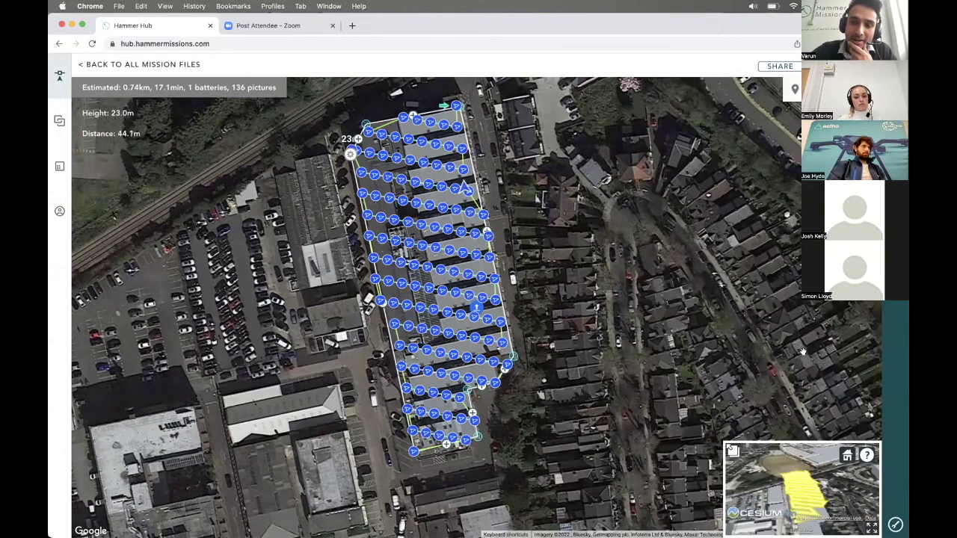
{"action": "left_click", "coordinate": [732, 450]}
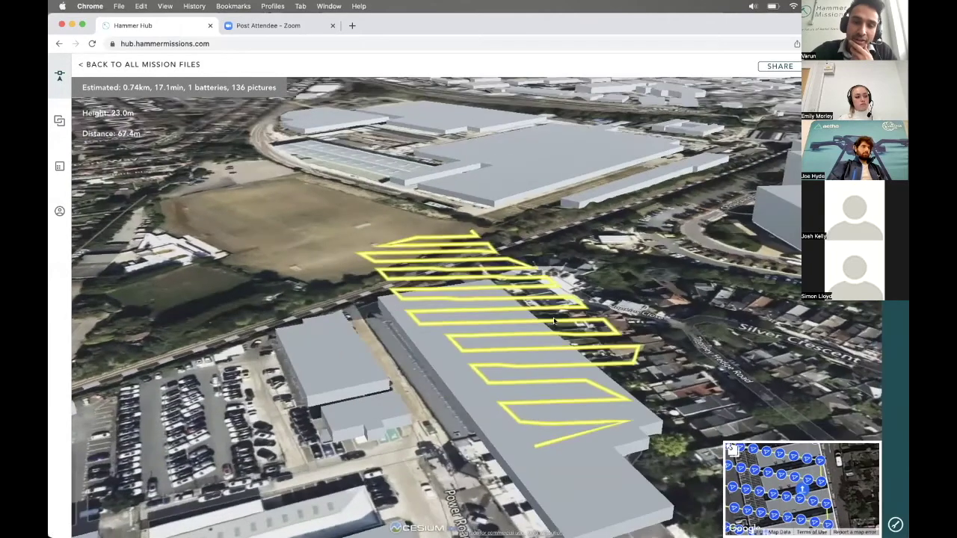
{"action": "left_click_drag", "start_coordinate": [553, 321], "coordinate": [489, 435]}
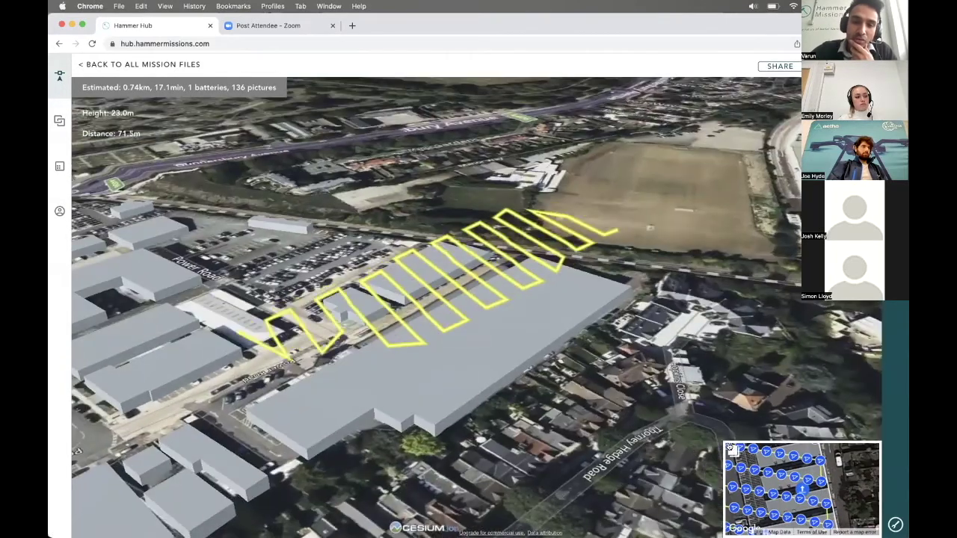
{"action": "left_click", "coordinate": [733, 450]}
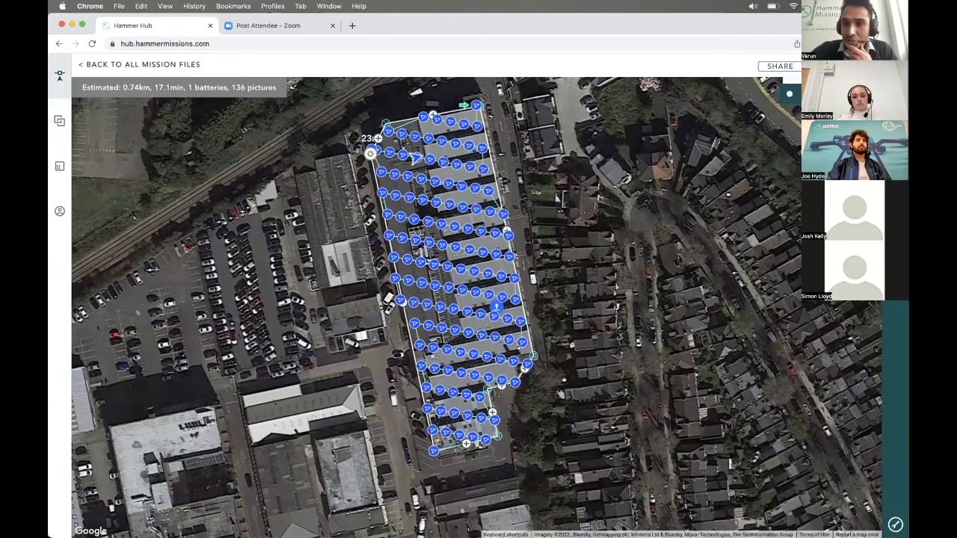
- Remove the roof inspection mission from the map
{"action": "left_click", "coordinate": [370, 154]}
{"action": "left_click", "coordinate": [370, 153]}
{"action": "left_click", "coordinate": [550, 102]}
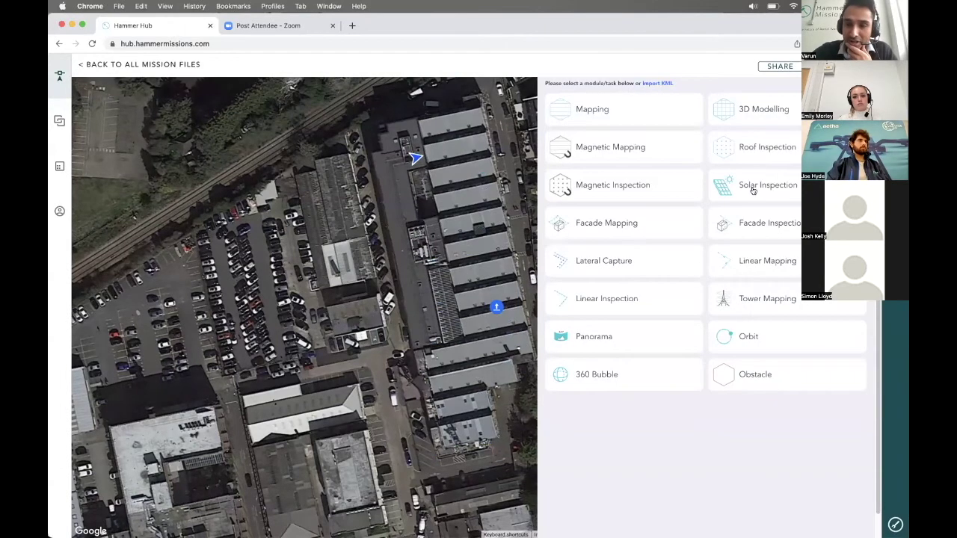
- Create a facade inspection mission along a straight line beside the ribbed roof sections of the long building
{"action": "left_click", "coordinate": [760, 223]}
{"action": "left_click", "coordinate": [414, 119]}
{"action": "left_click", "coordinate": [463, 337]}
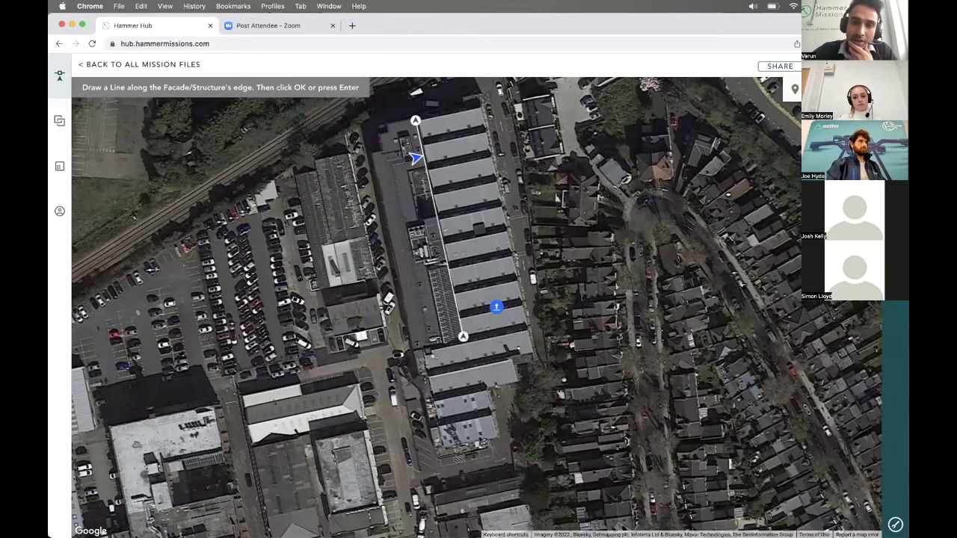
{"action": "key", "text": "Return"}
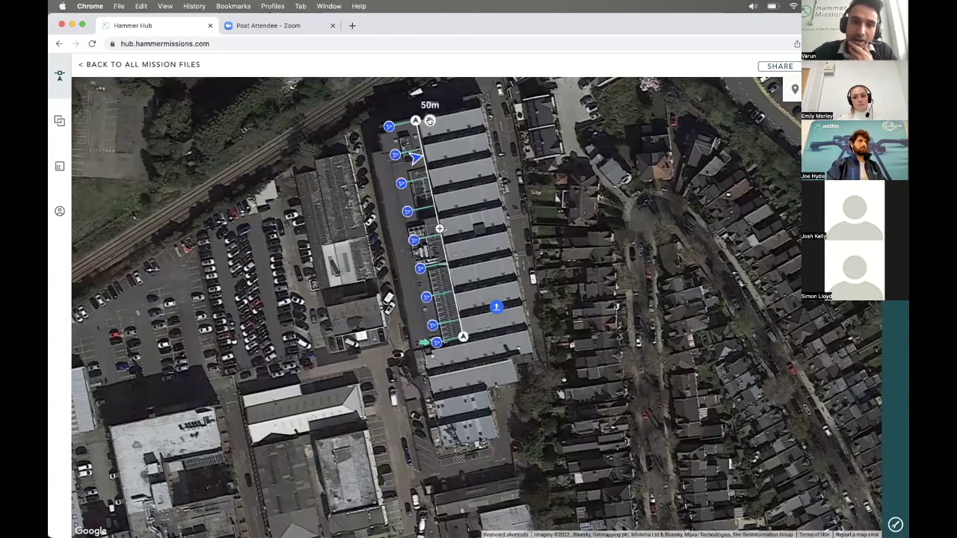
- Review the facade mission's settings and examine its stacked flight path in the enlarged 3D preview
{"action": "left_click", "coordinate": [429, 120]}
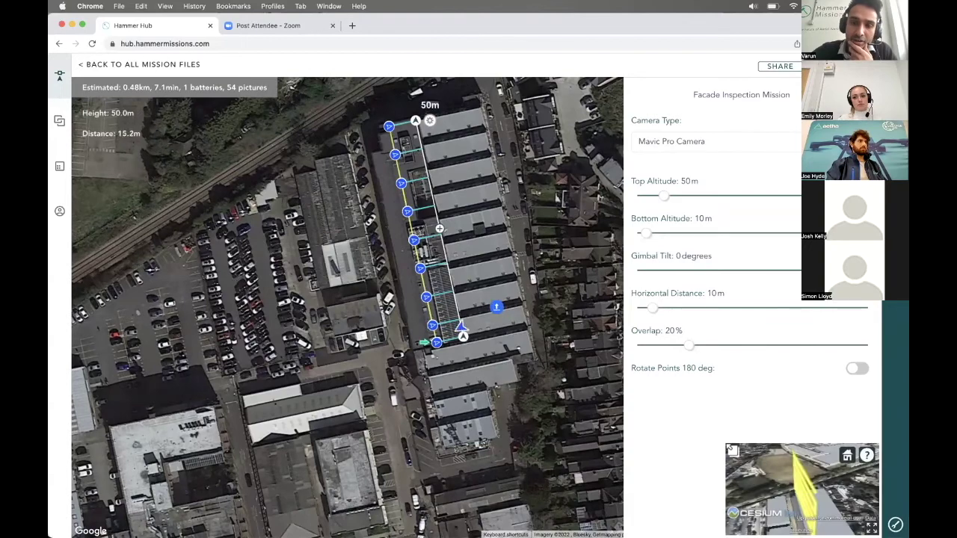
{"action": "left_click", "coordinate": [732, 451]}
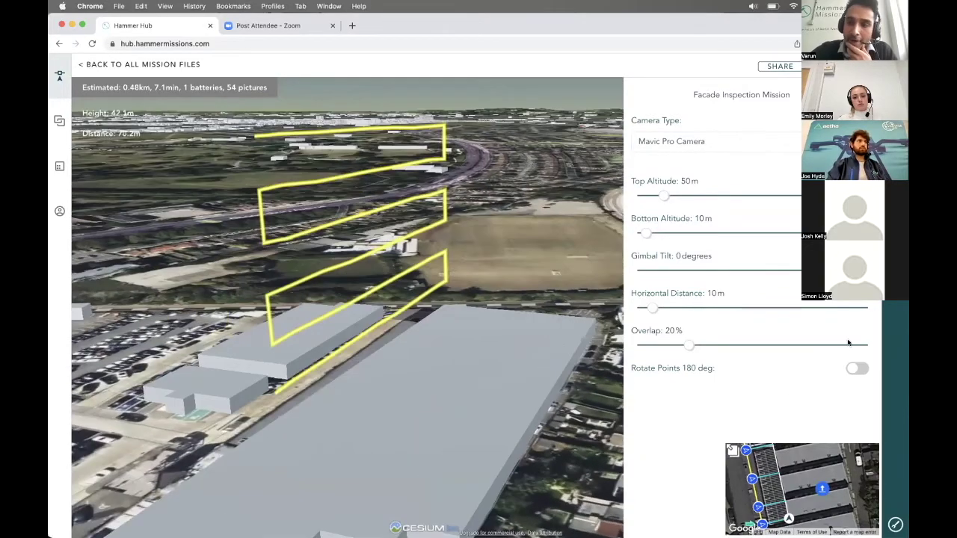
{"action": "left_click", "coordinate": [733, 451]}
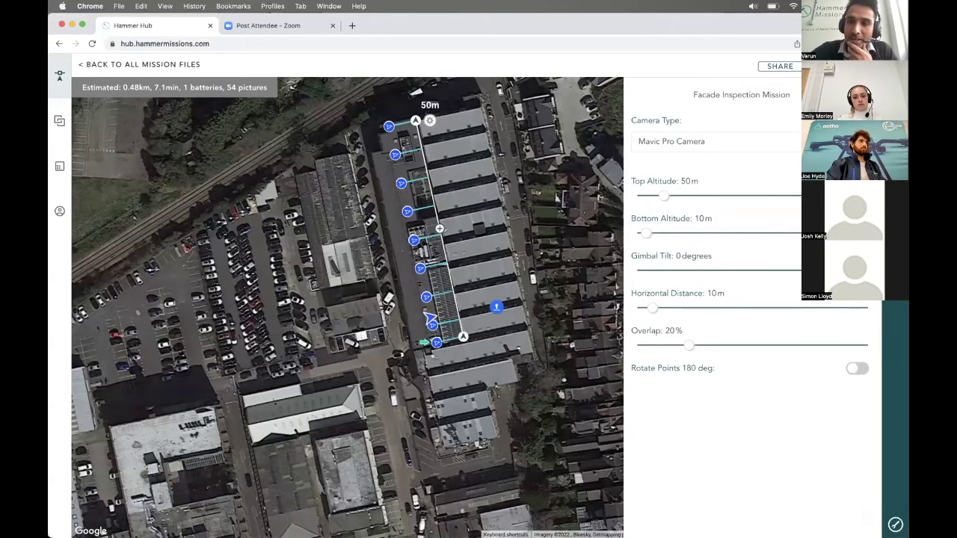
{"action": "left_click", "coordinate": [865, 94]}
{"action": "left_click_drag", "start_coordinate": [578, 279], "coordinate": [563, 315]}
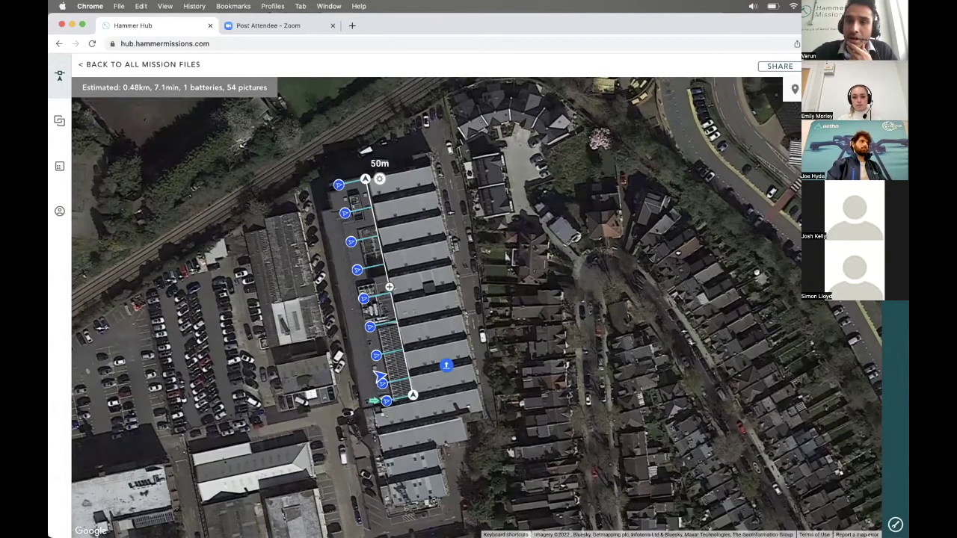
- Switch to Data Analysis and open the Roof Inspection project
{"action": "left_click", "coordinate": [838, 66]}
{"action": "left_click", "coordinate": [614, 102]}
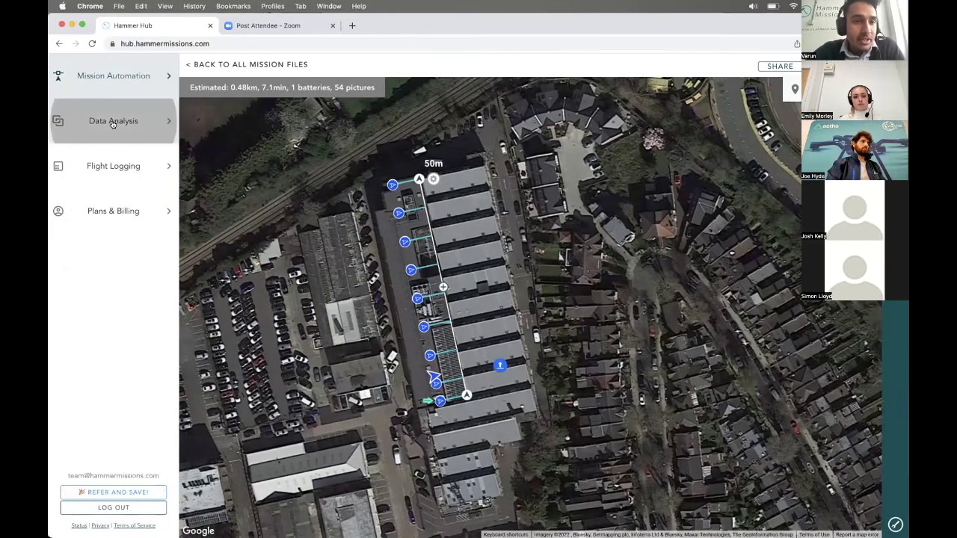
{"action": "left_click", "coordinate": [98, 122]}
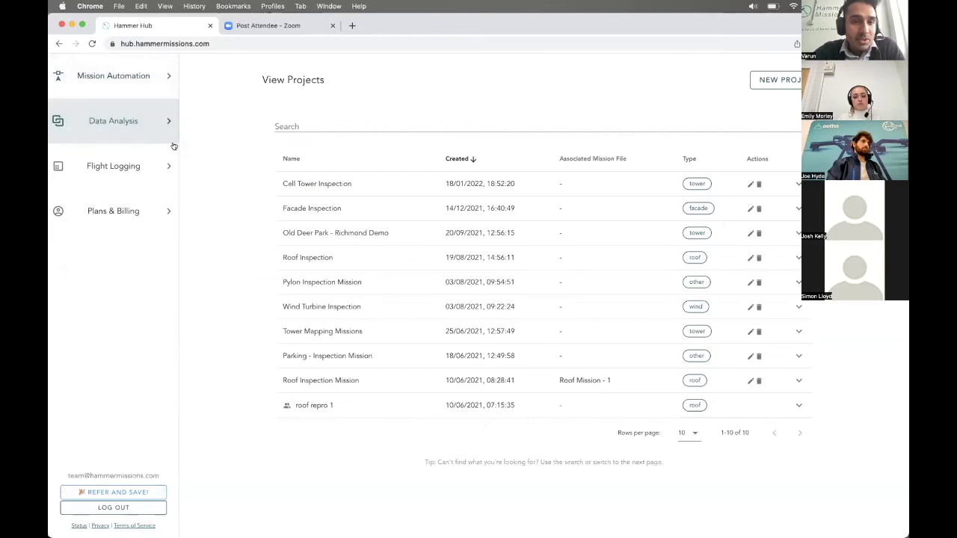
{"action": "left_click", "coordinate": [290, 257]}
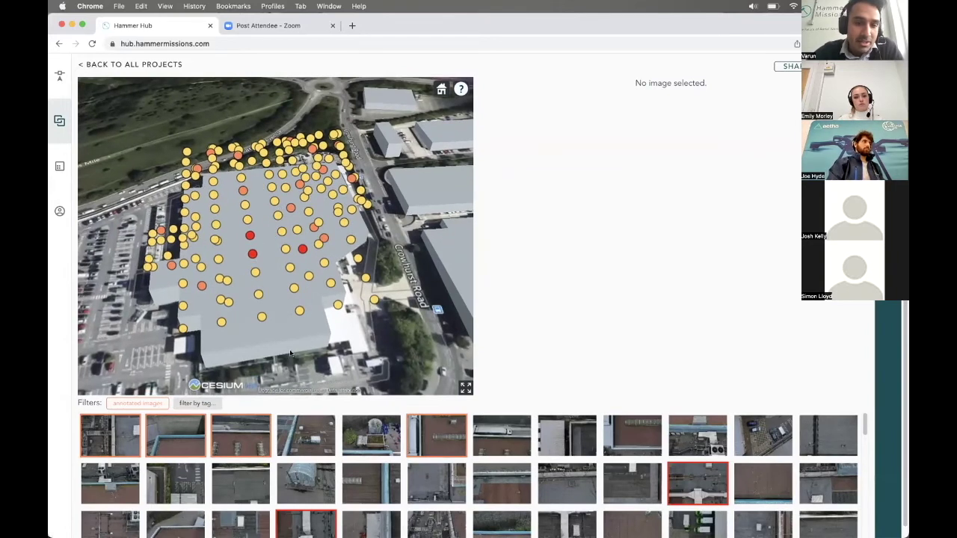
- Examine the close-up roof photos of the long skylight and the photo with the red annotation box
{"action": "left_click", "coordinate": [436, 437]}
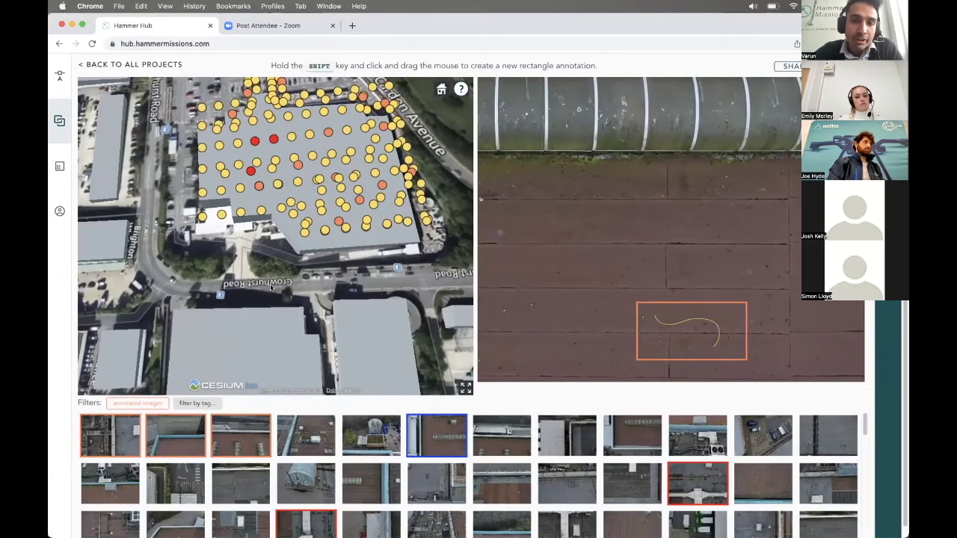
{"action": "left_click", "coordinate": [634, 444]}
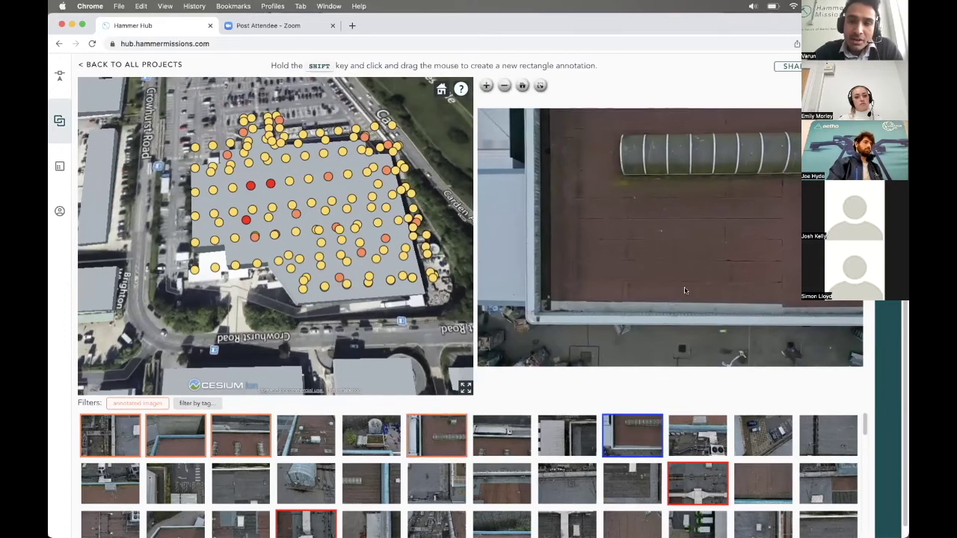
{"action": "scroll", "coordinate": [684, 290], "scroll_direction": "up", "scroll_amount": 5}
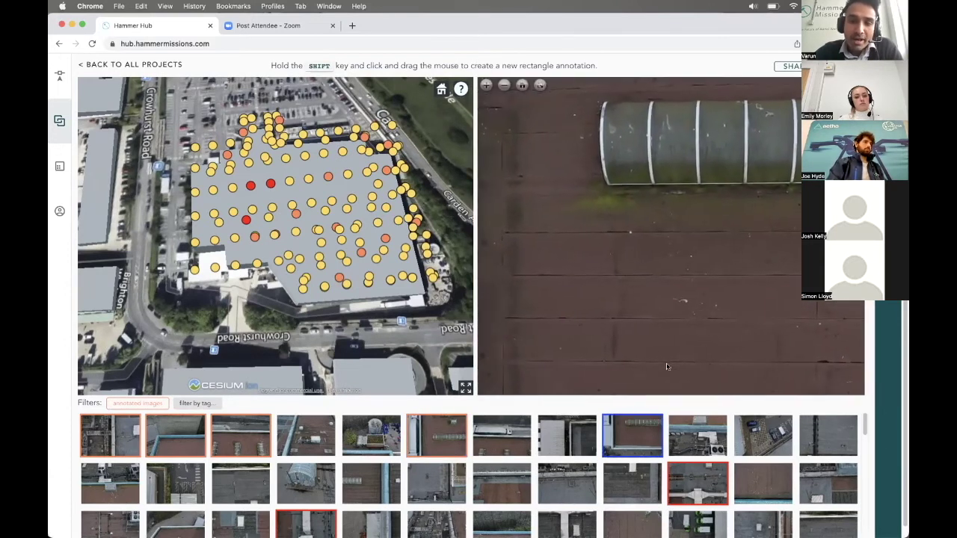
{"action": "left_click", "coordinate": [698, 484]}
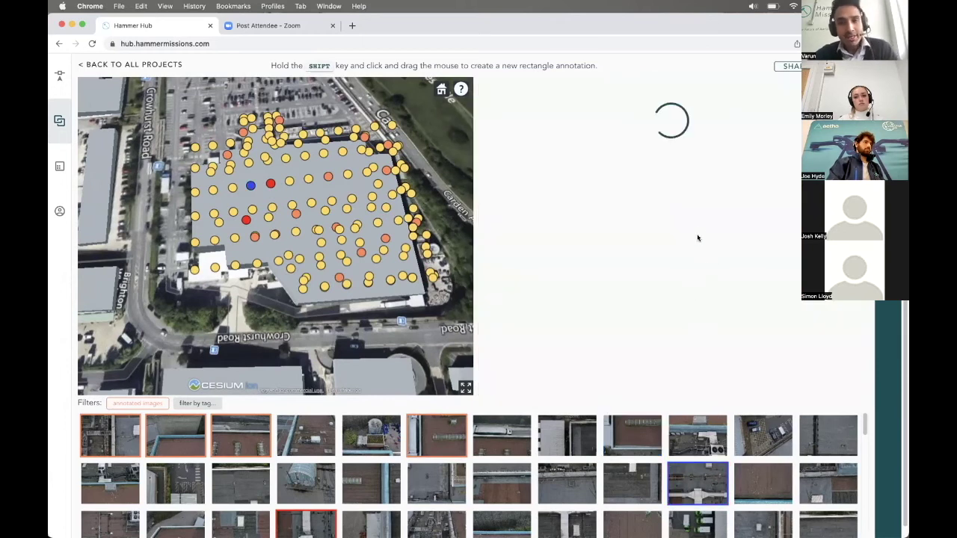
{"action": "scroll", "coordinate": [686, 195], "scroll_direction": "up", "scroll_amount": 5}
{"action": "mouse_move", "coordinate": [702, 215]}
{"action": "left_mouse_down"}
{"action": "mouse_move", "coordinate": [763, 203]}
{"action": "mouse_move", "coordinate": [751, 231]}
{"action": "left_mouse_up"}
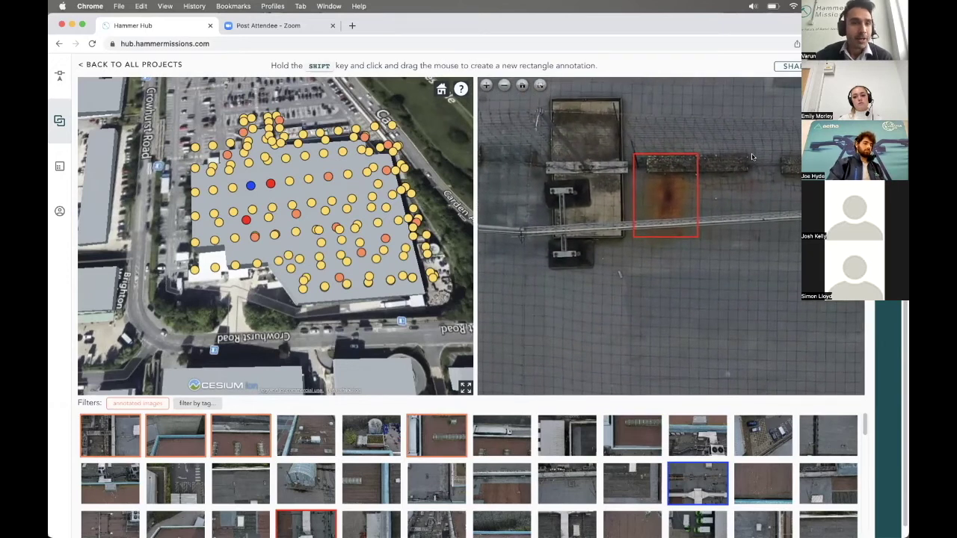